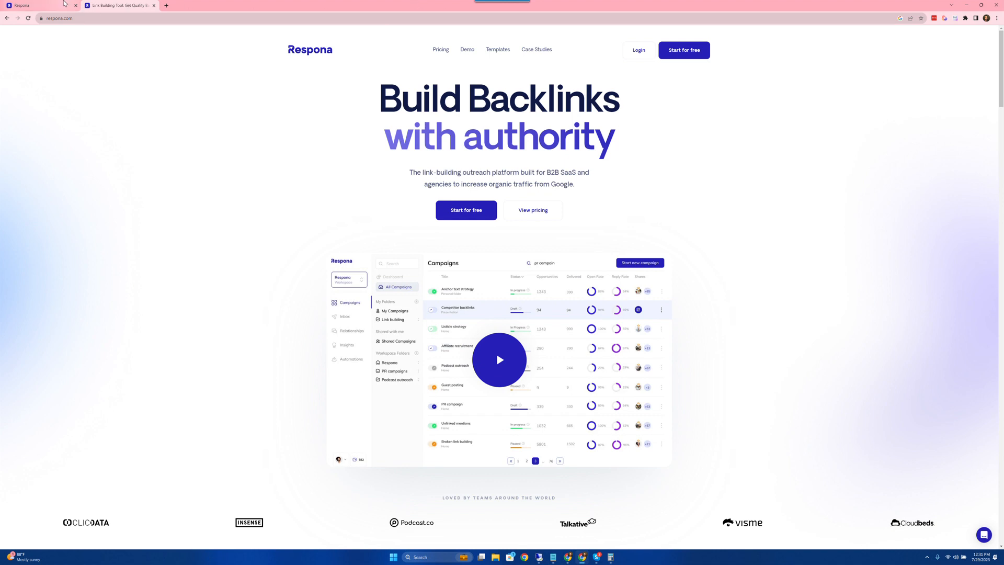
- Examine the Starter and Unlimited plan prices on Respona's pricing page
{"action": "left_click", "coordinate": [63, 4]}
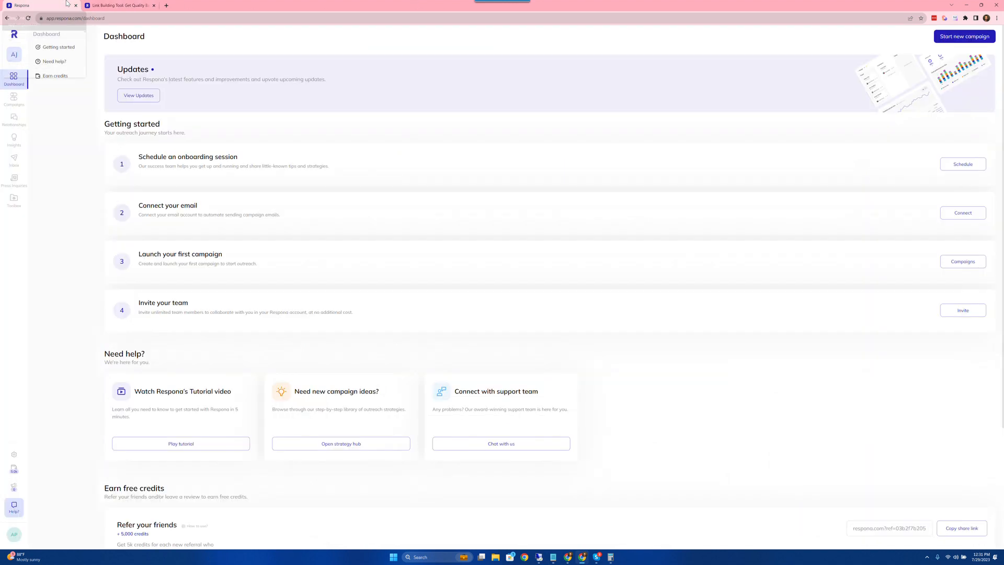
{"action": "left_click", "coordinate": [144, 4]}
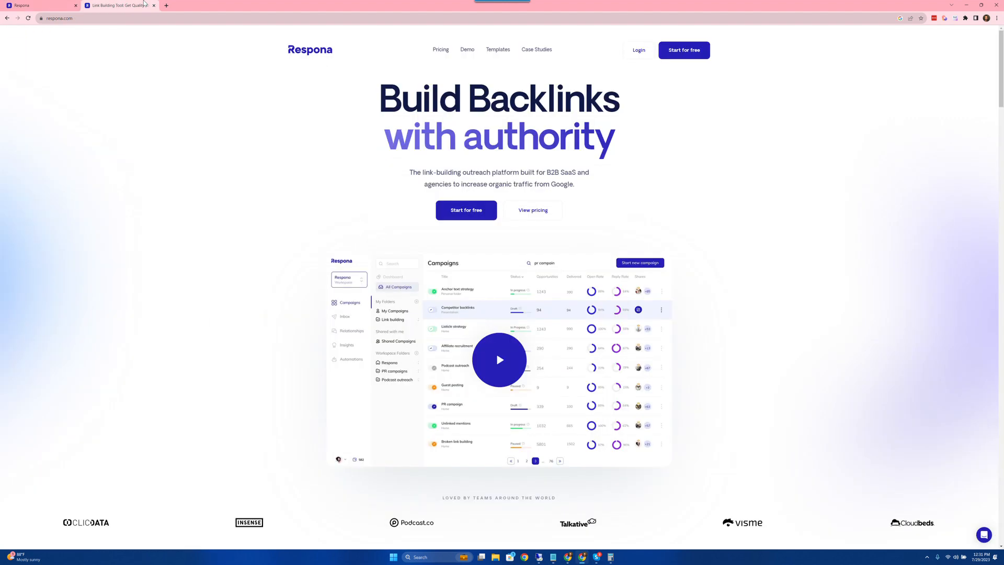
{"action": "left_click", "coordinate": [439, 50]}
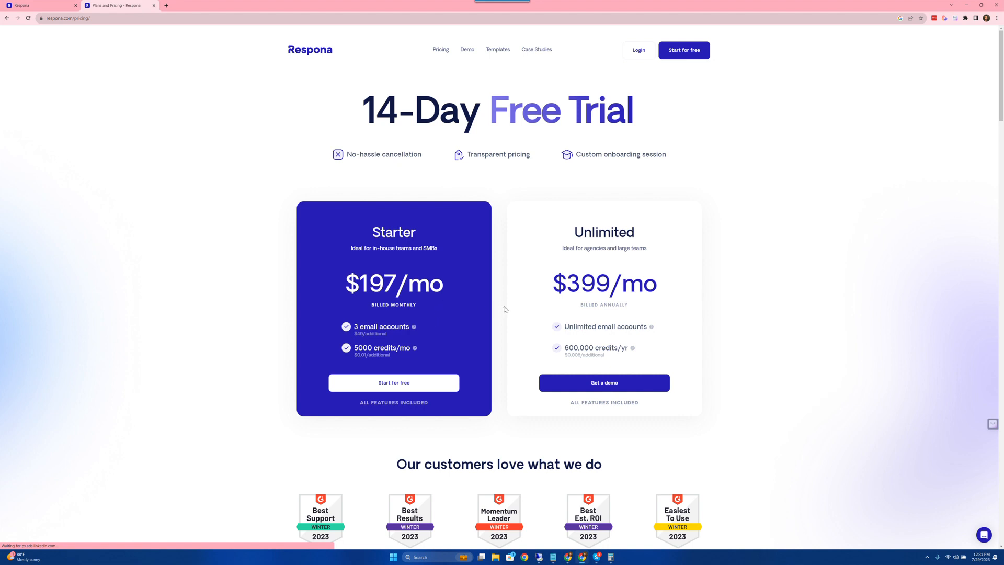
{"action": "left_click_drag", "start_coordinate": [567, 283], "coordinate": [655, 284]}
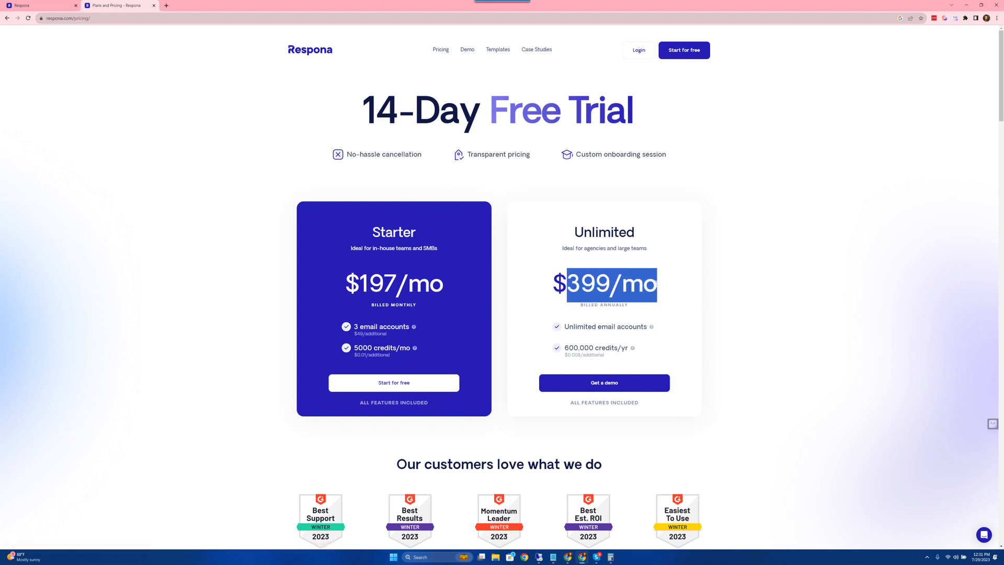
{"action": "left_click", "coordinate": [600, 308]}
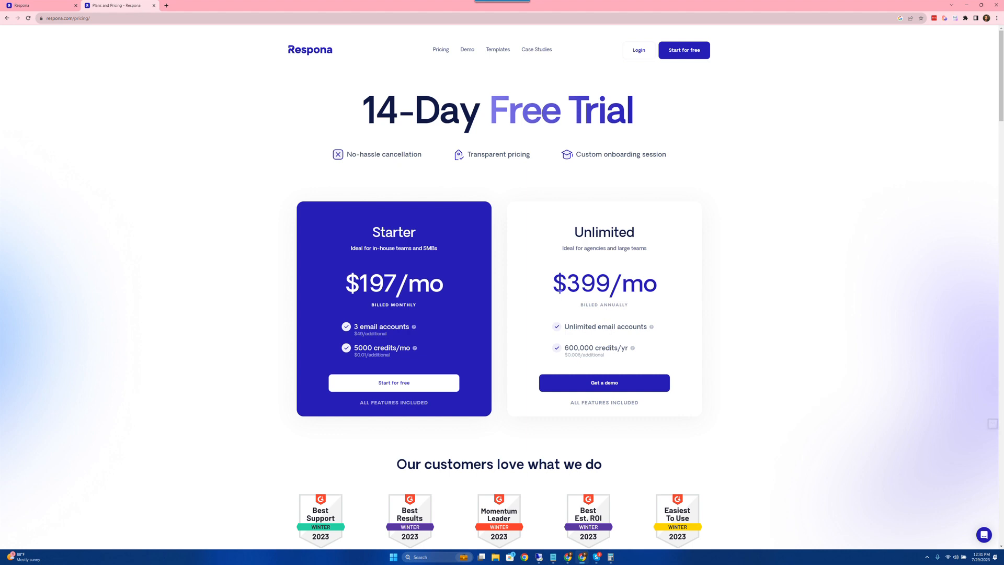
- Switch to the Respona app's campaigns and start a new campaign from the Guest post template
{"action": "left_click", "coordinate": [41, 5]}
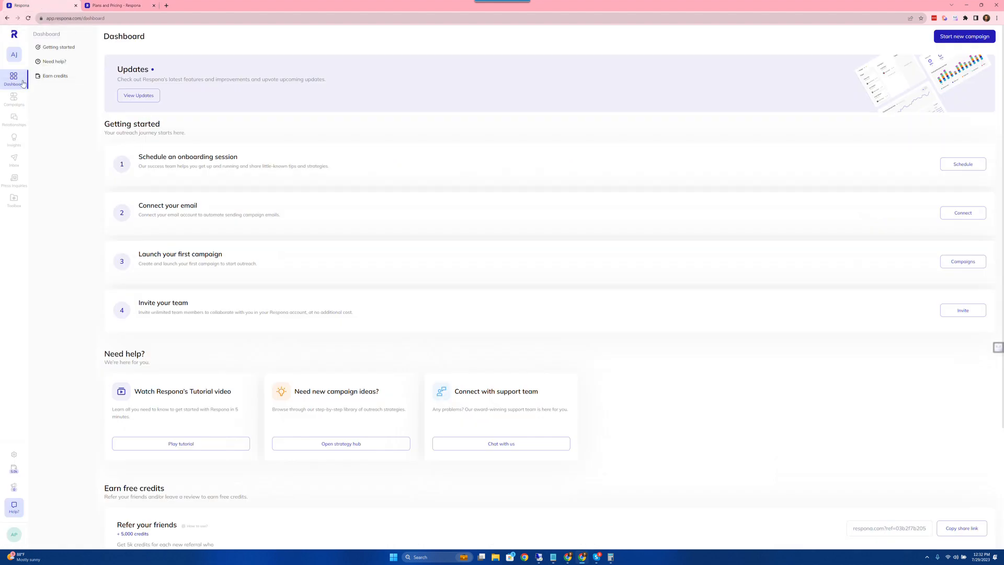
{"action": "left_click", "coordinate": [20, 97]}
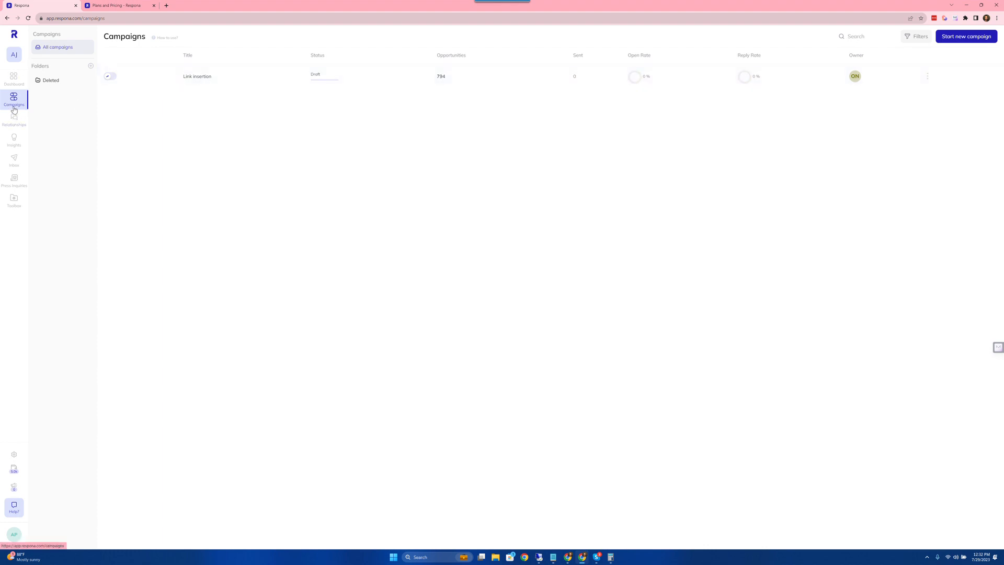
{"action": "left_click", "coordinate": [13, 79]}
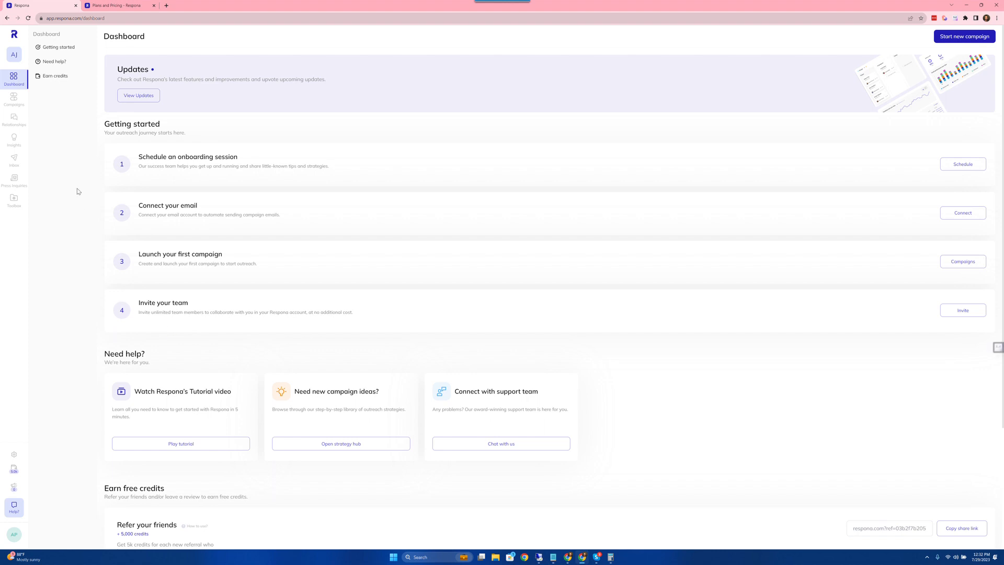
{"action": "left_click", "coordinate": [20, 102]}
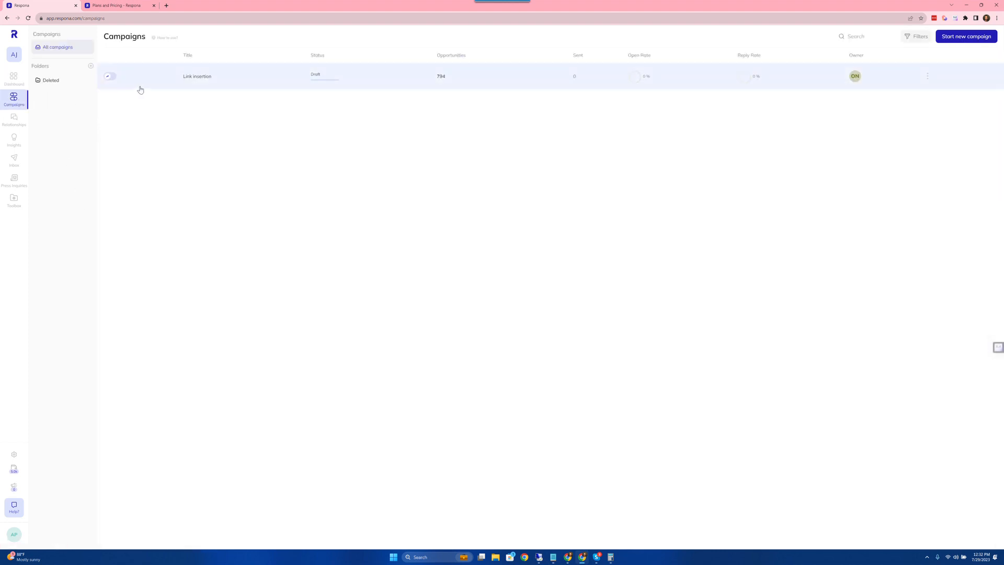
{"action": "left_click", "coordinate": [949, 37]}
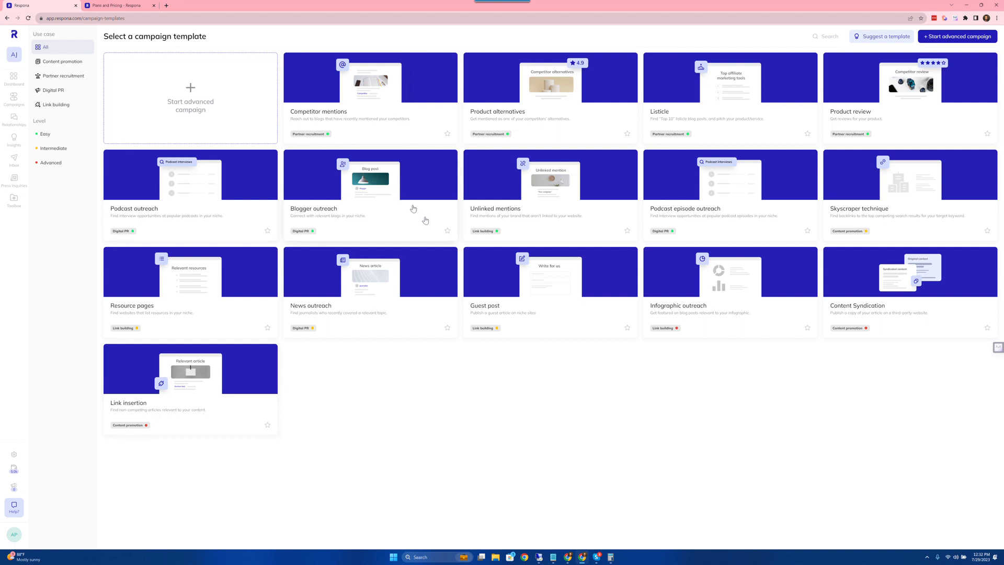
{"action": "left_click", "coordinate": [531, 298]}
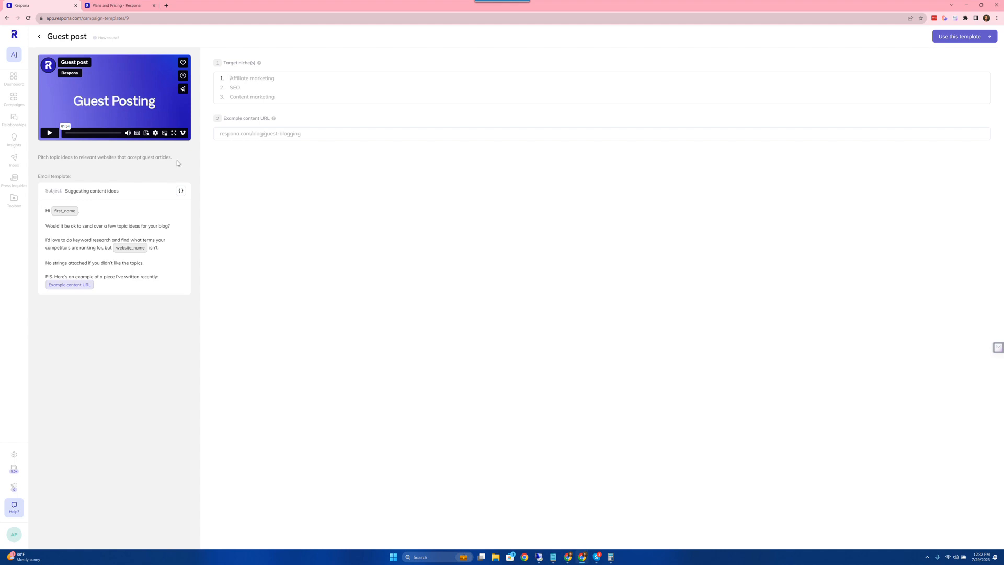
- Enter "seo" and "affiliate" as the guest post campaign's target niches
{"action": "type", "text": "seo"}
{"action": "key", "text": "Return"}
{"action": "type", "text": "affiliate"}
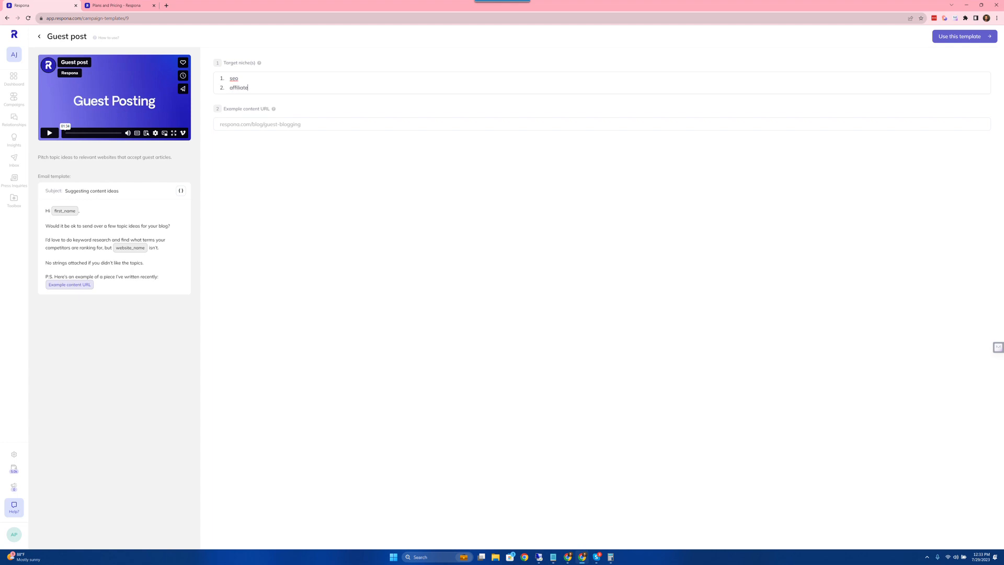
- In a new browser tab, open the link-building outreach tools article from the onlyoutreach.com blog and copy its address
{"action": "left_click", "coordinate": [167, 6]}
{"action": "type", "text": "on"}
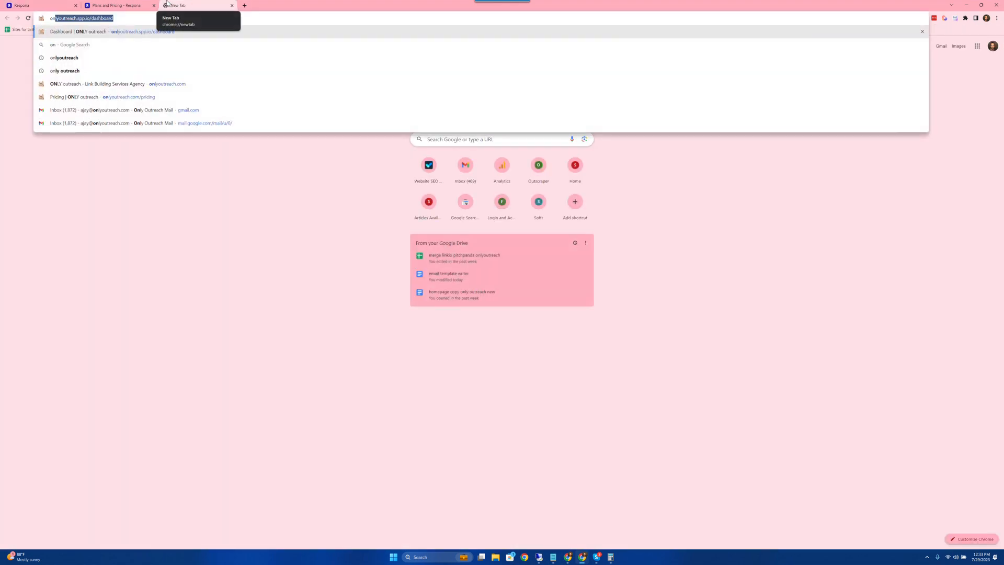
{"action": "left_click", "coordinate": [212, 84]}
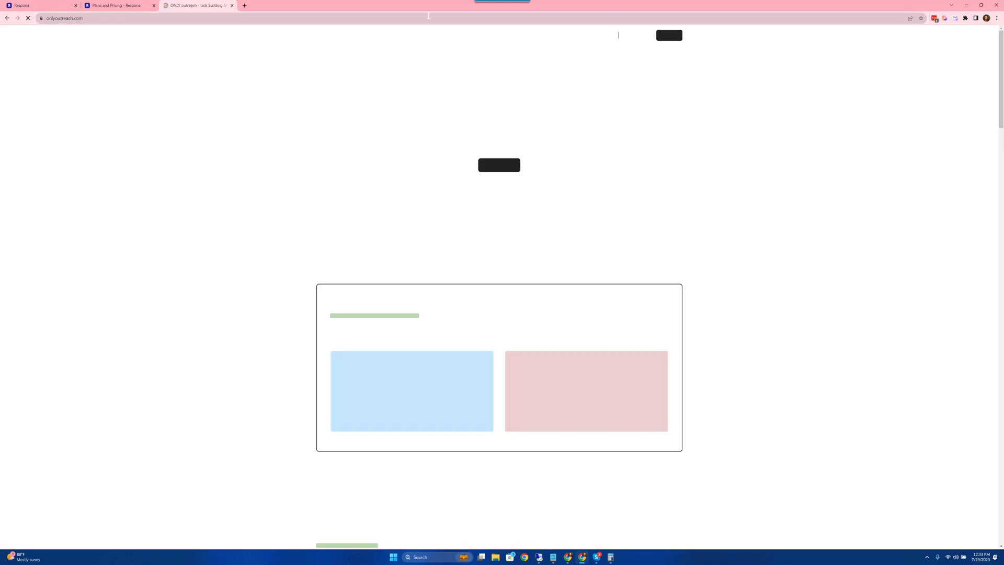
{"action": "left_click", "coordinate": [572, 37]}
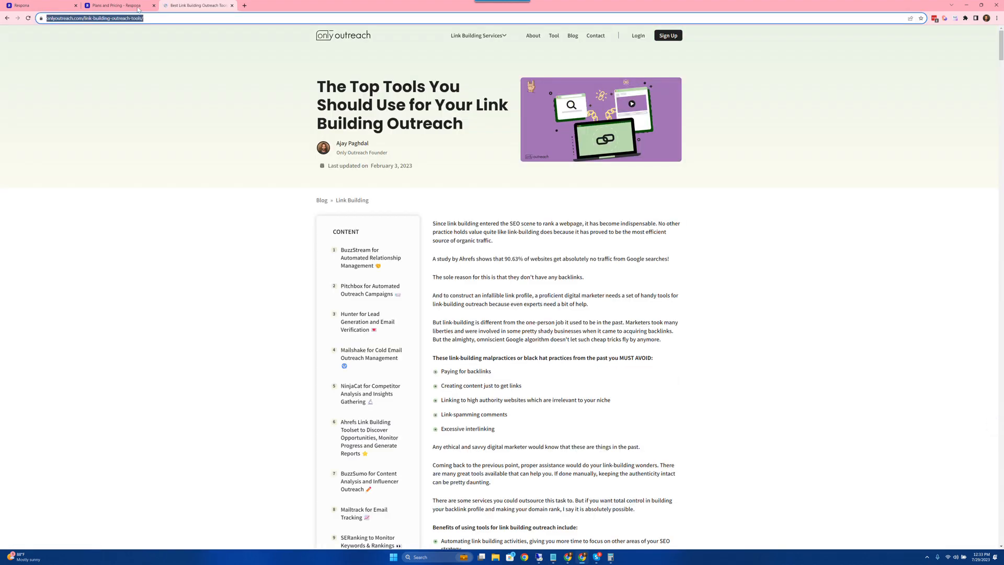
{"action": "left_click", "coordinate": [39, 5]}
{"action": "left_click", "coordinate": [267, 126]}
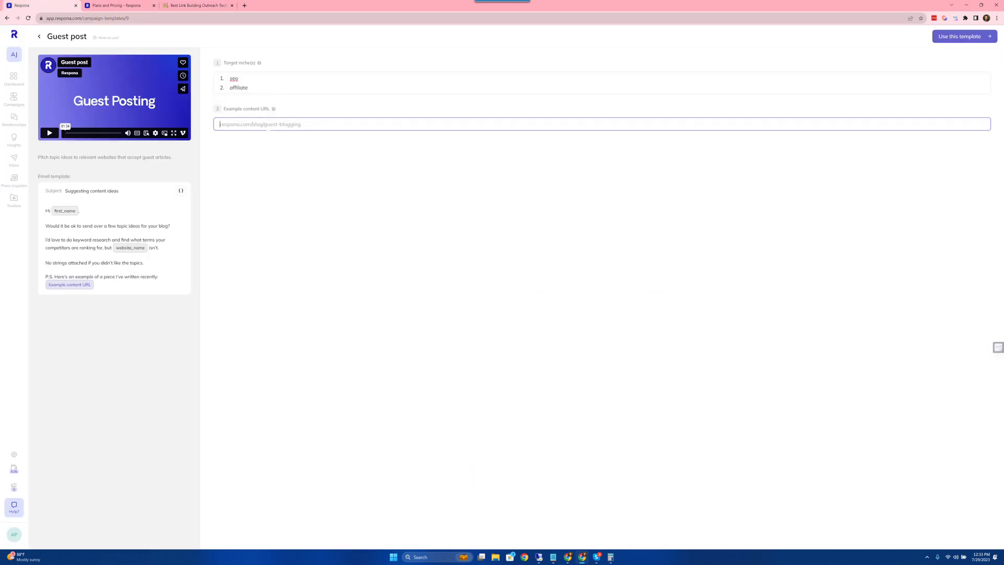
{"action": "type", "text": "https://onlyoutreach.com/link-building-outreach-tools/"}
{"action": "left_click", "coordinate": [282, 176]}
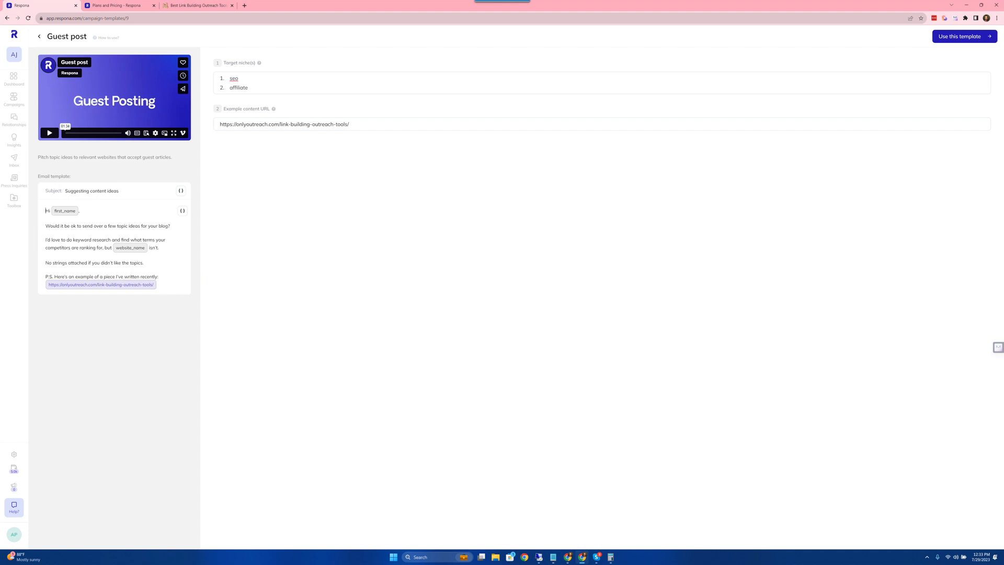
{"action": "left_click", "coordinate": [947, 38]}
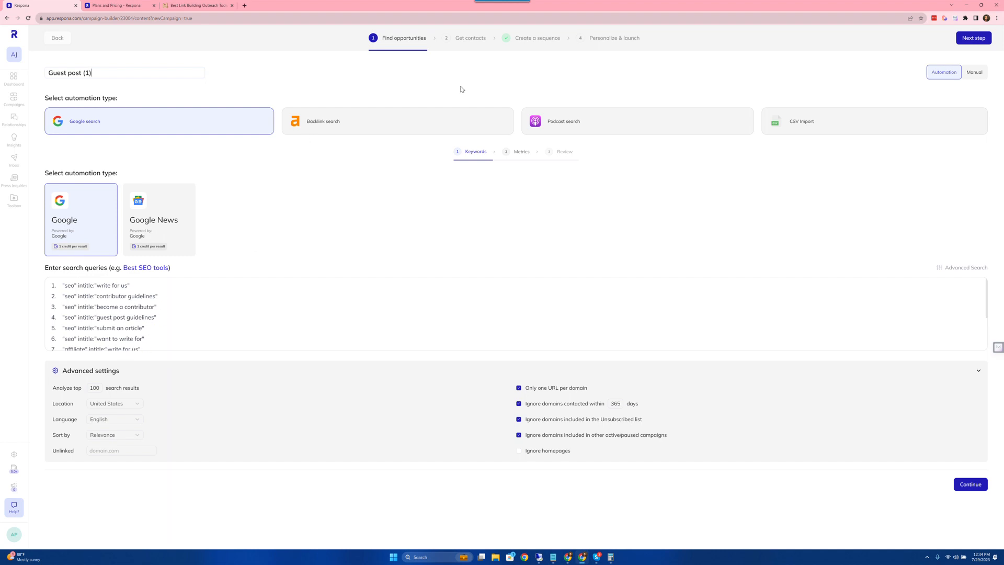
- Set the campaign's automation type to Backlink search with Ahrefs as the source
{"action": "left_click", "coordinate": [346, 122]}
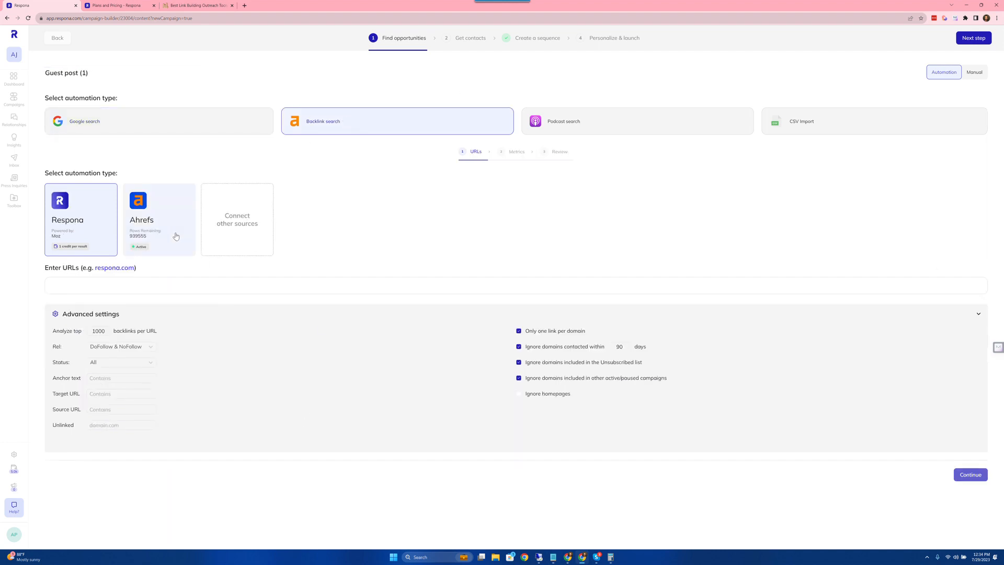
{"action": "left_click", "coordinate": [156, 236]}
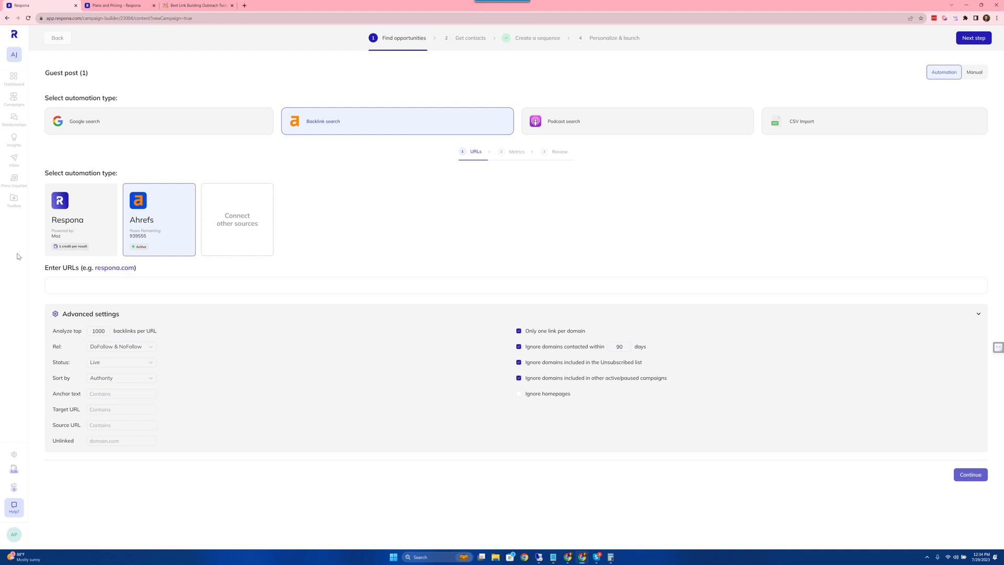
- Switch to Ahrefs to examine its filtered backlinks report, Content Explorer and Web Explorer, and return to the Respona campaign
{"action": "key", "text": "alt+Tab"}
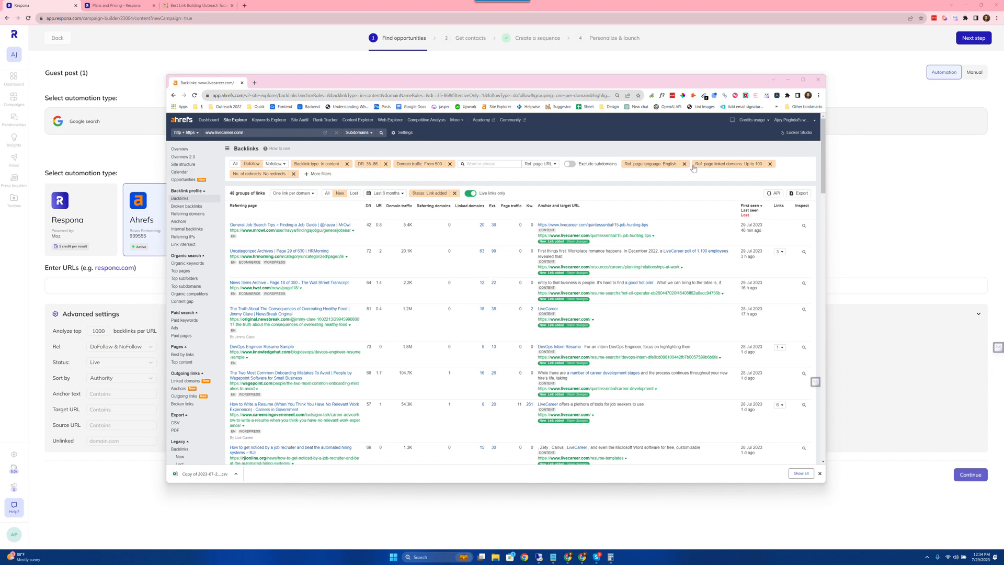
{"action": "left_click", "coordinate": [135, 165]}
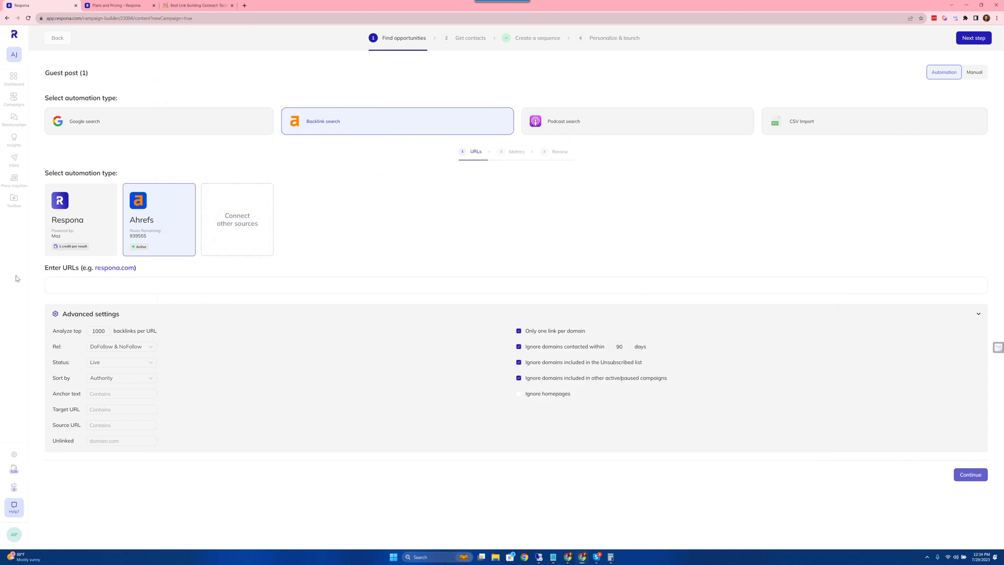
{"action": "key", "text": "alt+Tab"}
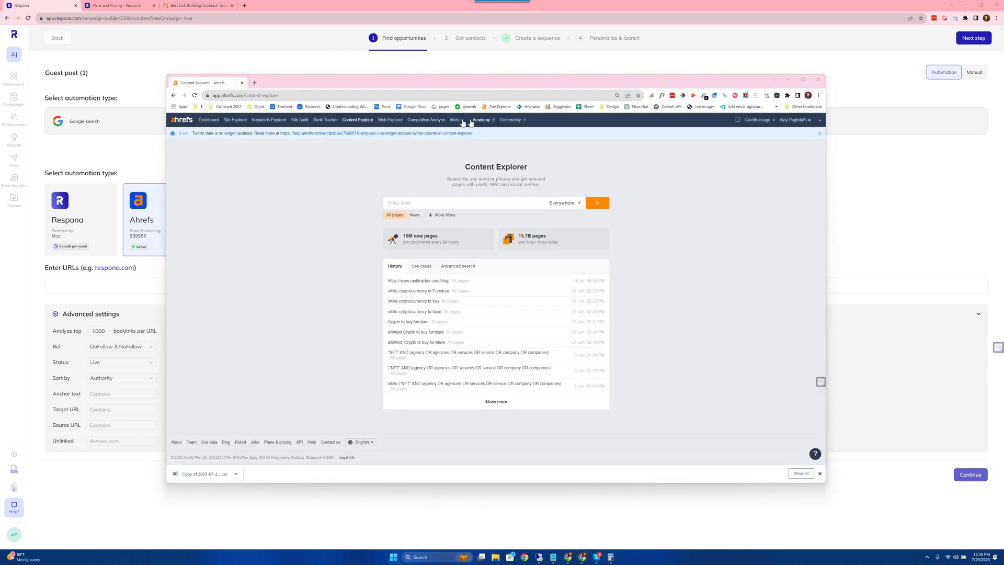
{"action": "left_click", "coordinate": [389, 120]}
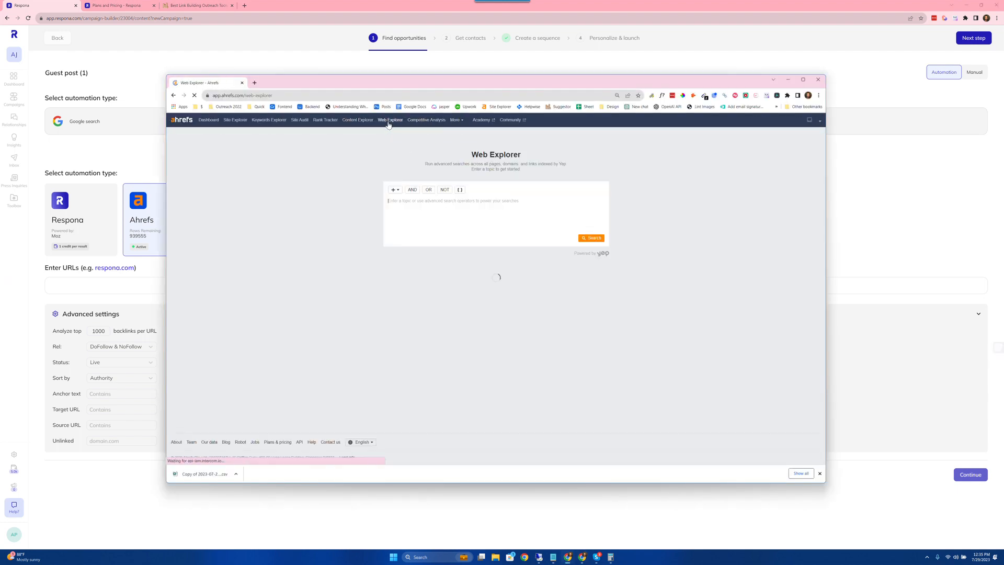
{"action": "left_click", "coordinate": [788, 80]}
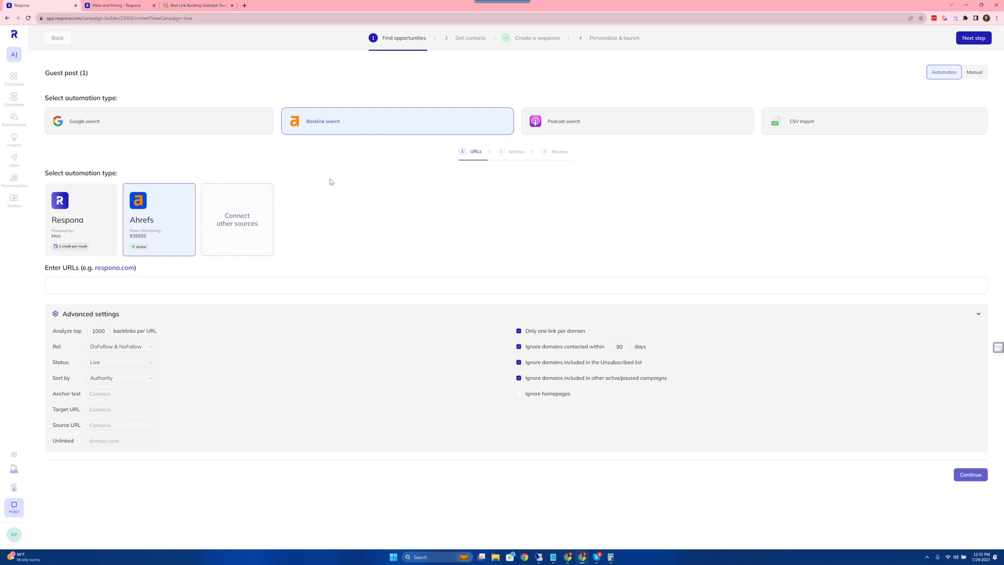
- Import the uploaded CSV of websites as opportunities, mapping its url column to the Url field, and open the imported results
{"action": "left_click", "coordinate": [466, 42]}
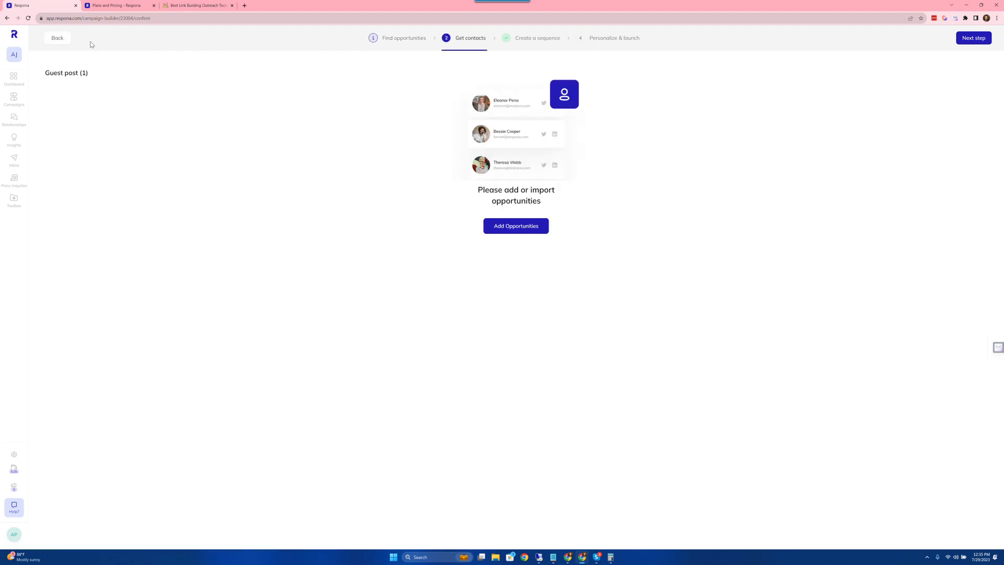
{"action": "left_click", "coordinate": [398, 42]}
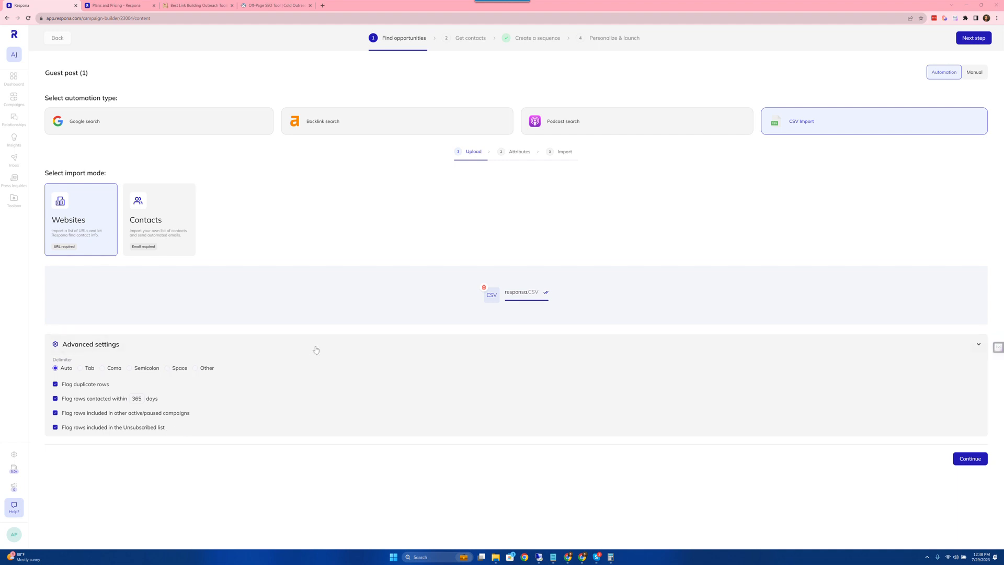
{"action": "left_click", "coordinate": [980, 456]}
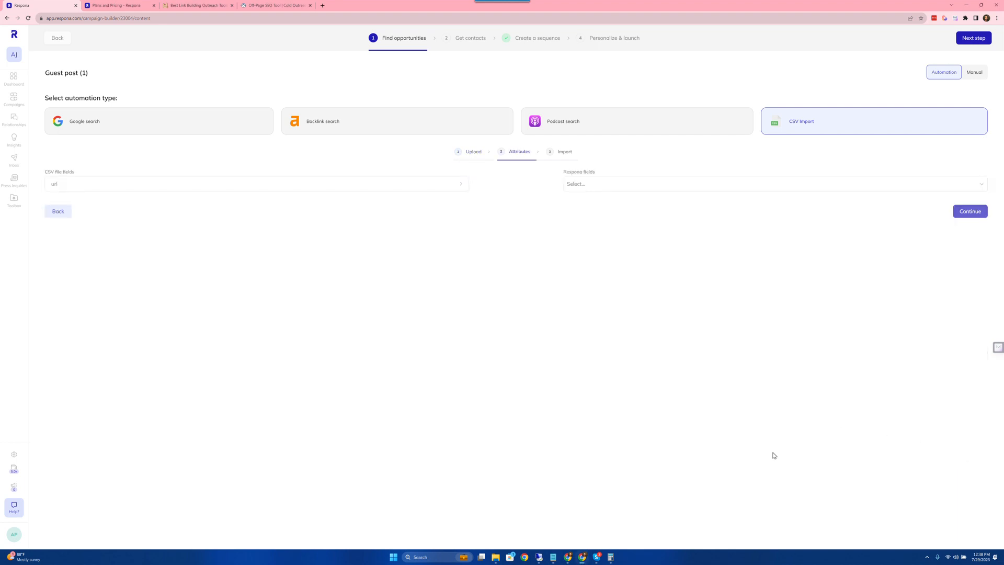
{"action": "left_click", "coordinate": [651, 187]}
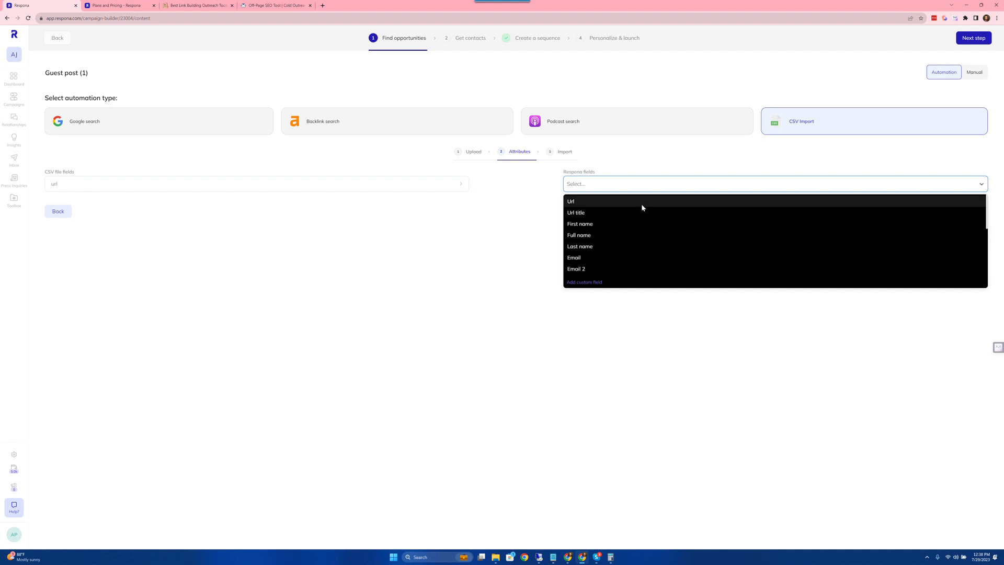
{"action": "left_click", "coordinate": [641, 203]}
{"action": "left_click", "coordinate": [976, 212]}
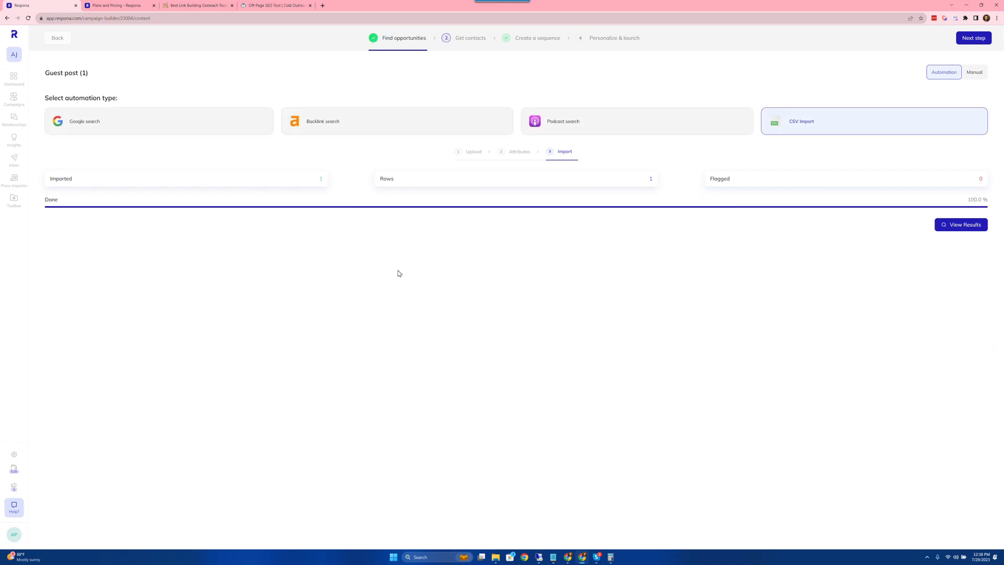
{"action": "left_click", "coordinate": [951, 228]}
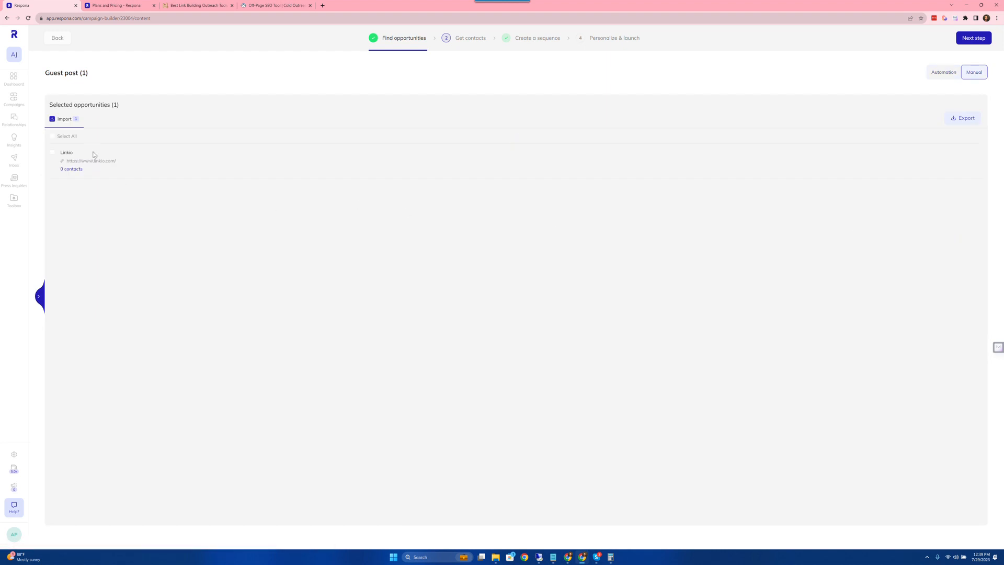
- Run the contact search with the blog posts process, finding the article's writer or otherwise 2 people at the company
{"action": "left_click", "coordinate": [476, 39]}
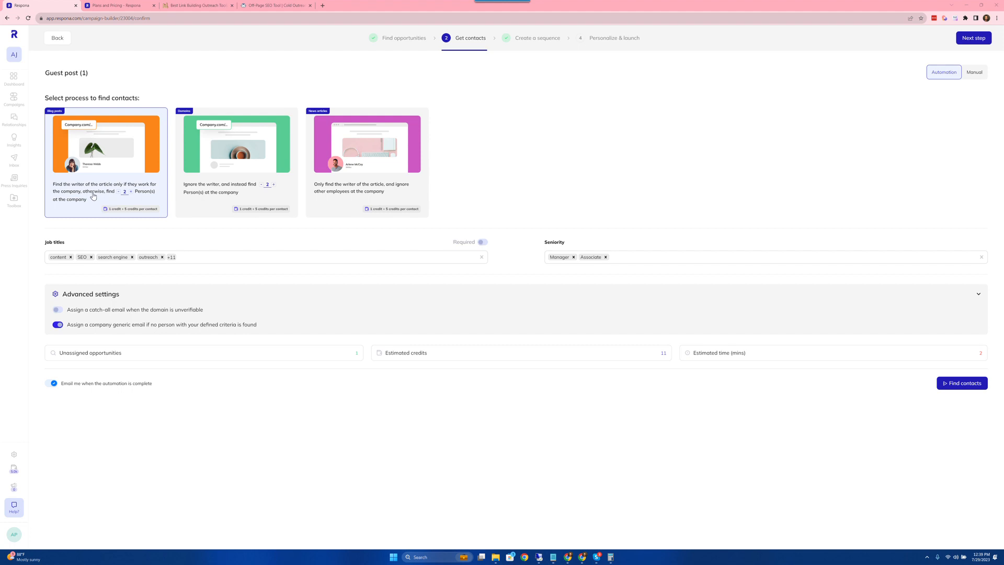
{"action": "left_click", "coordinate": [278, 260]}
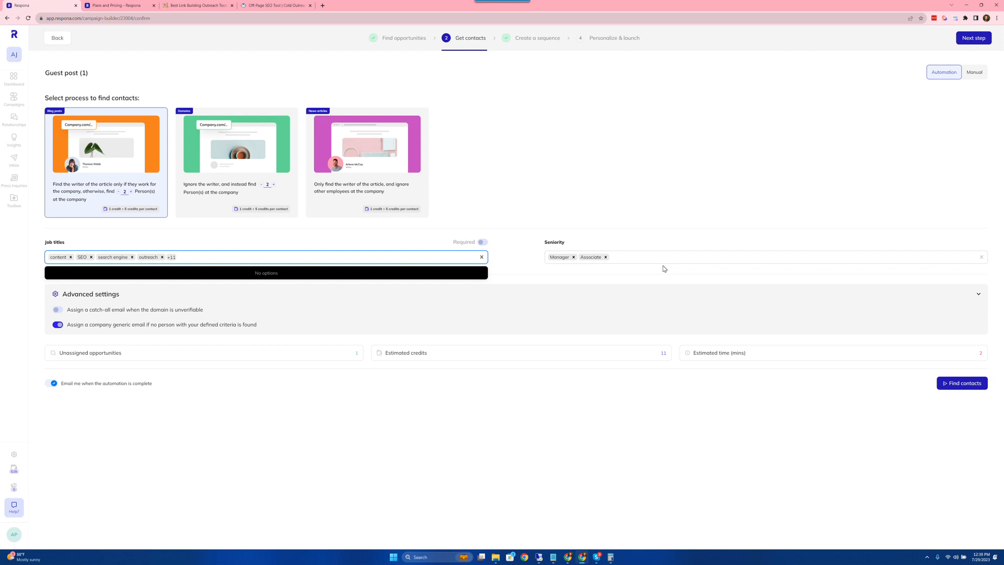
{"action": "left_click", "coordinate": [520, 252]}
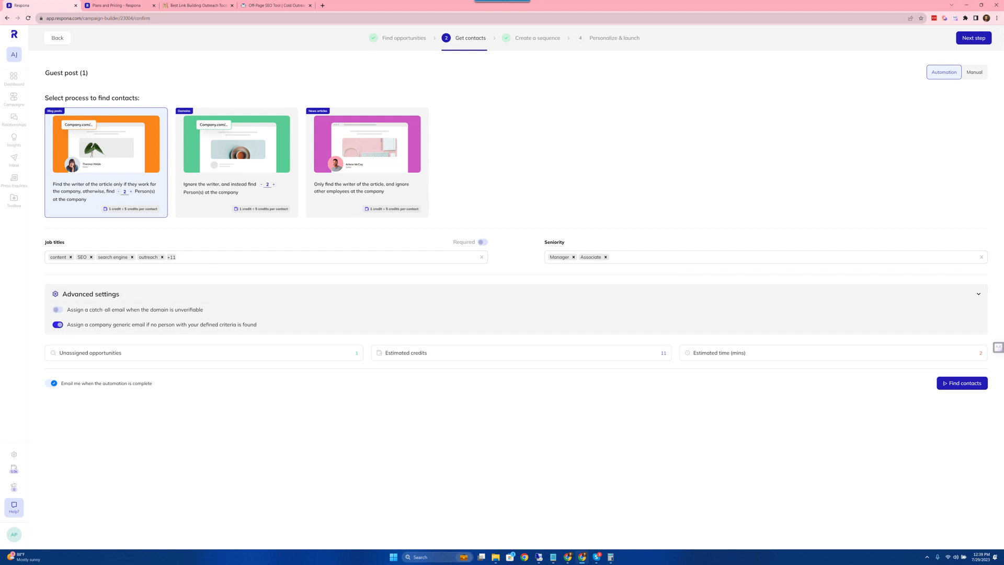
{"action": "left_click_drag", "start_coordinate": [100, 309], "coordinate": [229, 311]}
{"action": "left_click_drag", "start_coordinate": [139, 325], "coordinate": [206, 325]}
{"action": "left_click", "coordinate": [210, 325]}
{"action": "left_click", "coordinate": [965, 383]}
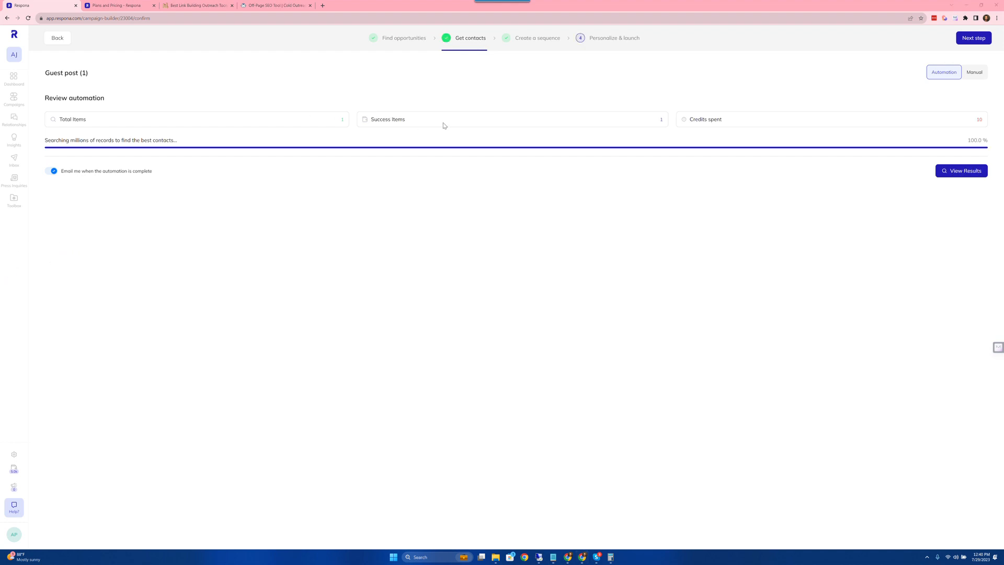
- Open the found contacts, advance the guest post campaign past the email sequence to Personalize & launch, and review the personalized emails
{"action": "left_click", "coordinate": [961, 171]}
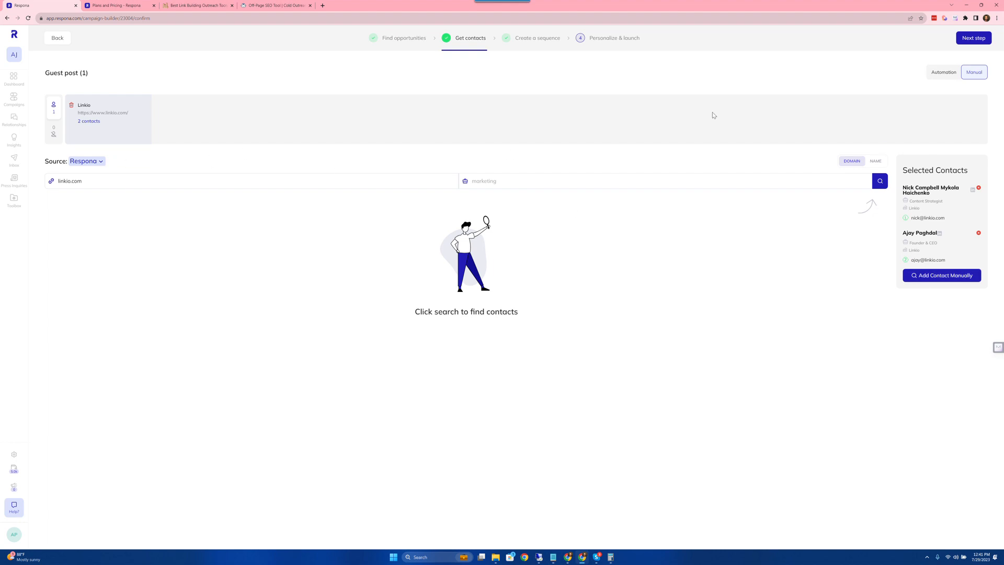
{"action": "left_click", "coordinate": [973, 45]}
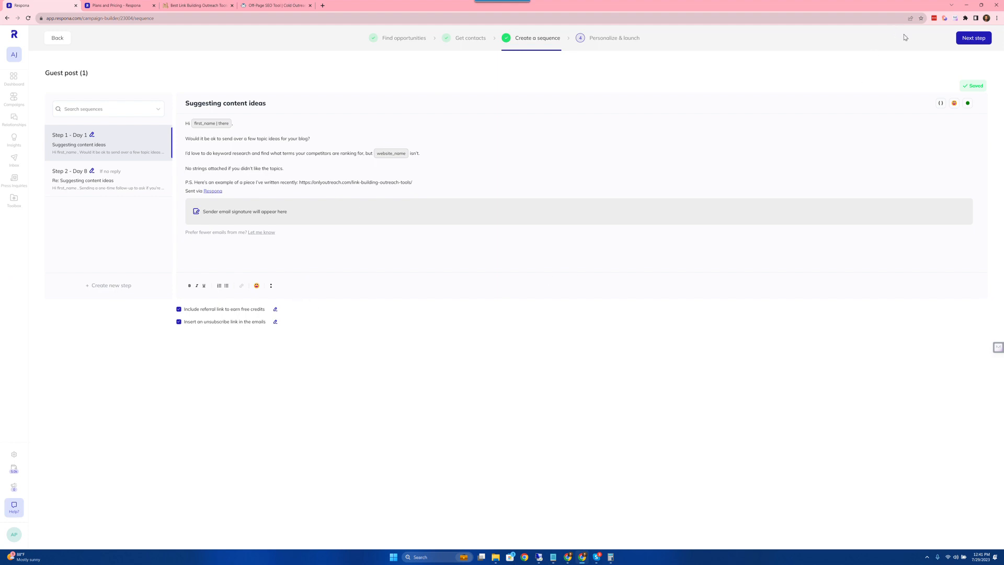
{"action": "left_click", "coordinate": [967, 40]}
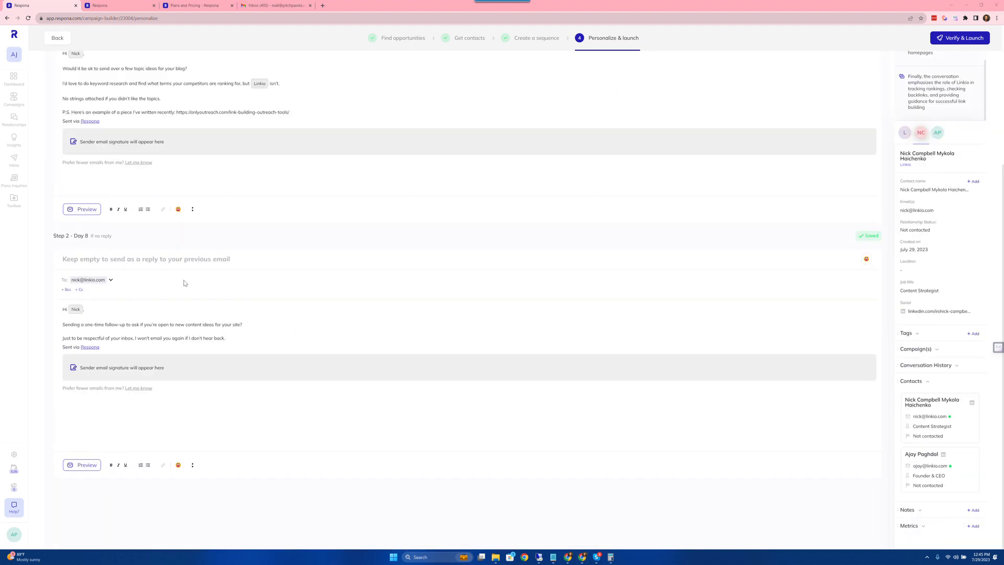
{"action": "scroll", "coordinate": [313, 299], "scroll_direction": "up", "scroll_amount": 3}
{"action": "scroll", "coordinate": [598, 145], "scroll_direction": "up", "scroll_amount": 1}
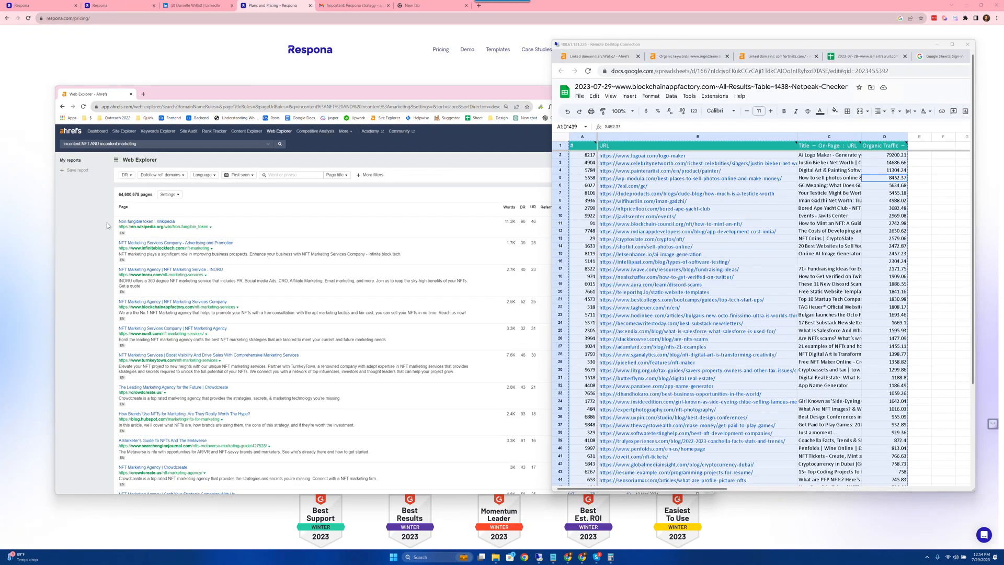
- Examine the Ahrefs Web Explorer results for NFT marketing and the Netpeak Checker spreadsheet of URLs, and return to the Respona pricing page
{"action": "left_click", "coordinate": [107, 225]}
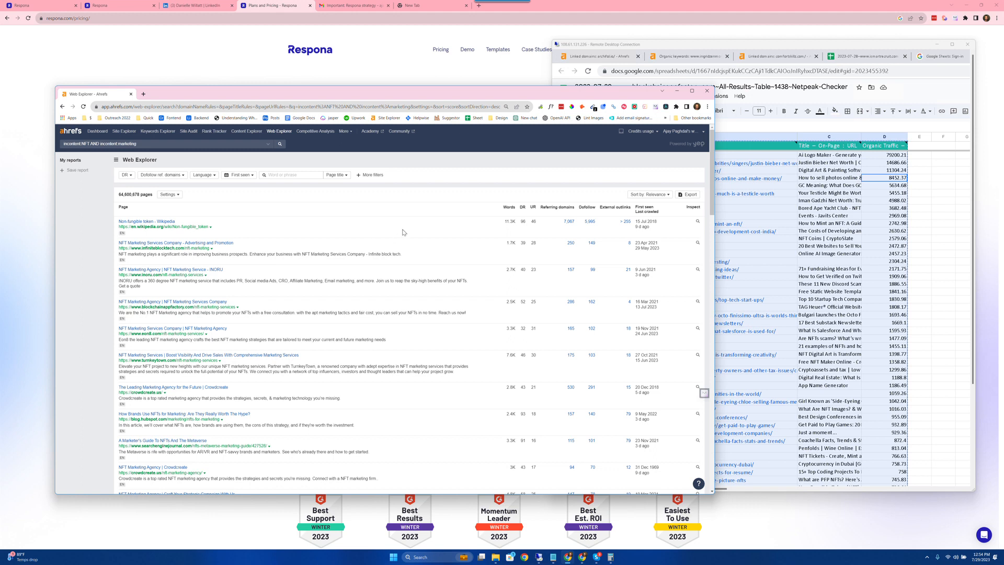
{"action": "left_click", "coordinate": [743, 210]}
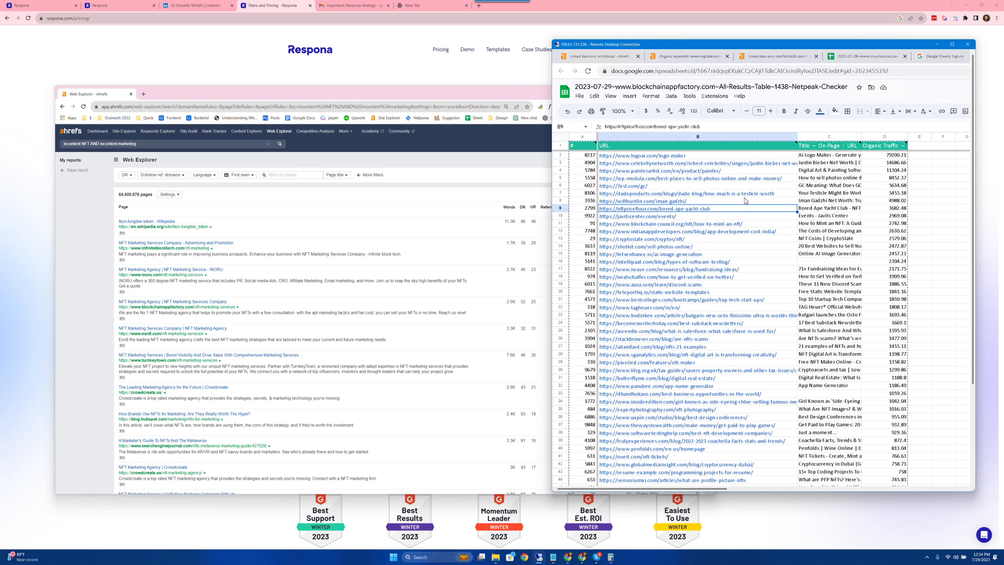
{"action": "left_click", "coordinate": [247, 5]}
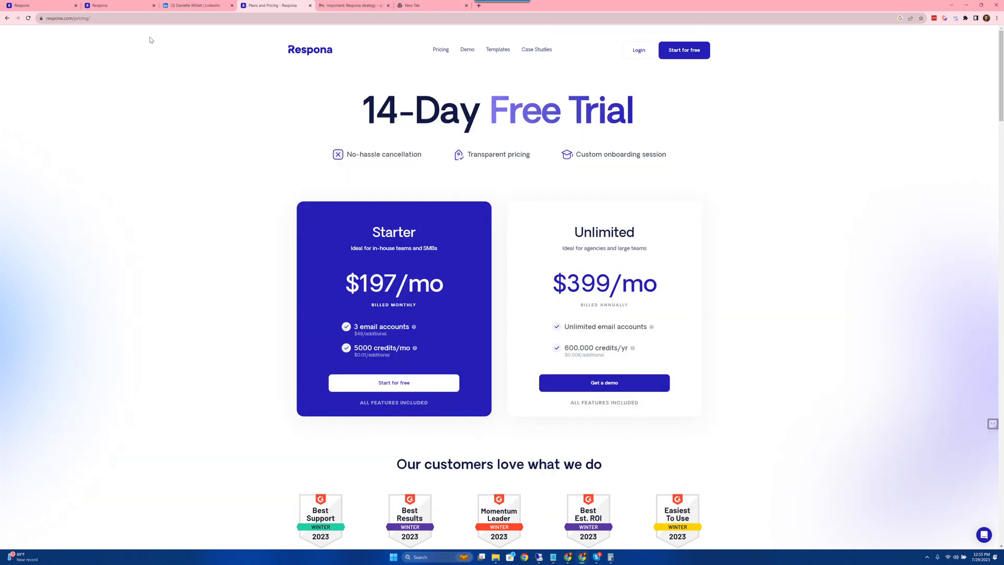
- In the Link insertion campaign, compare the opportunities with and without contacts, and open the zilliondesigns.com opportunity that lacks contacts
{"action": "key", "text": "ctrl+2"}
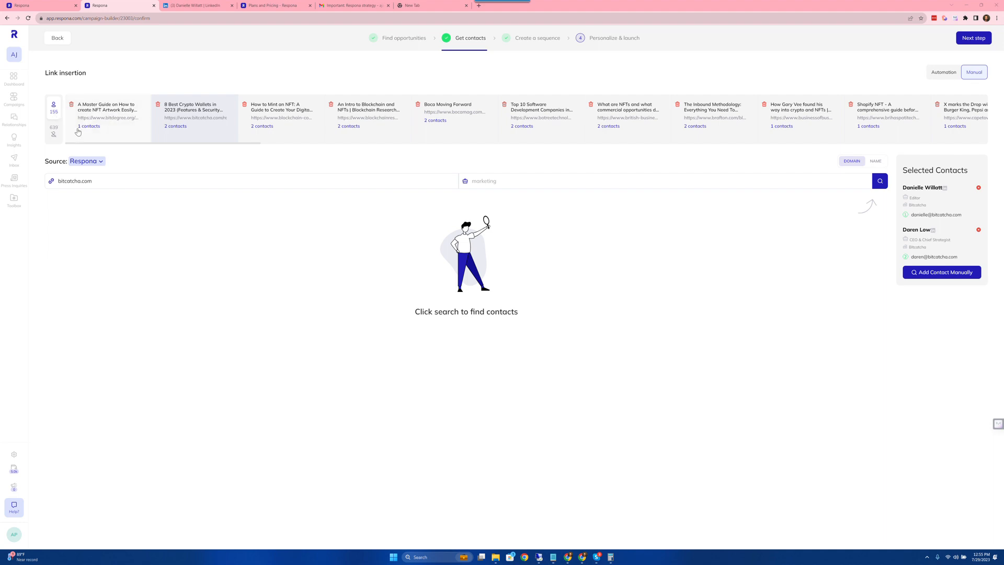
{"action": "left_click", "coordinate": [54, 132]}
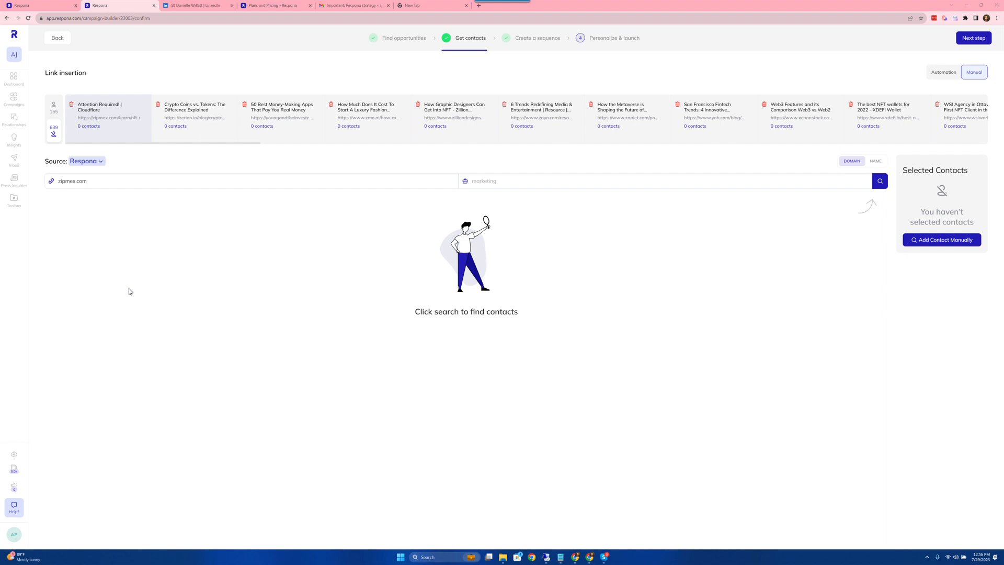
{"action": "left_click", "coordinate": [56, 110]}
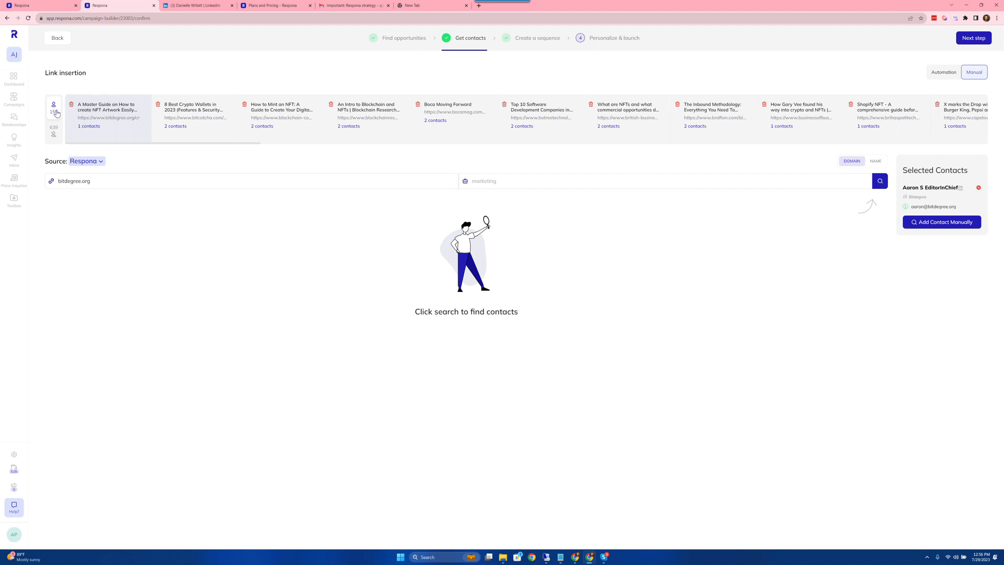
{"action": "left_click", "coordinate": [54, 131]}
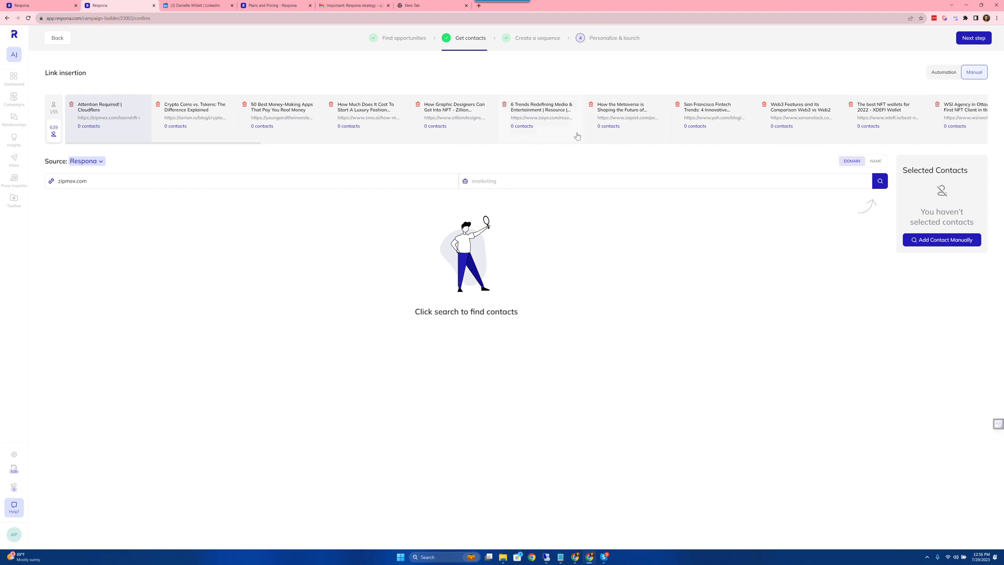
{"action": "left_click", "coordinate": [464, 125]}
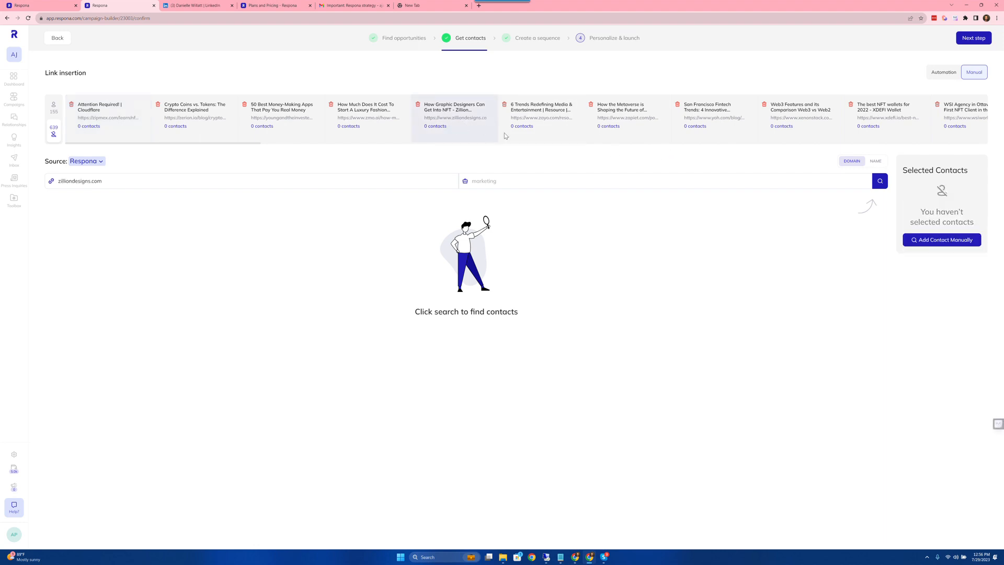